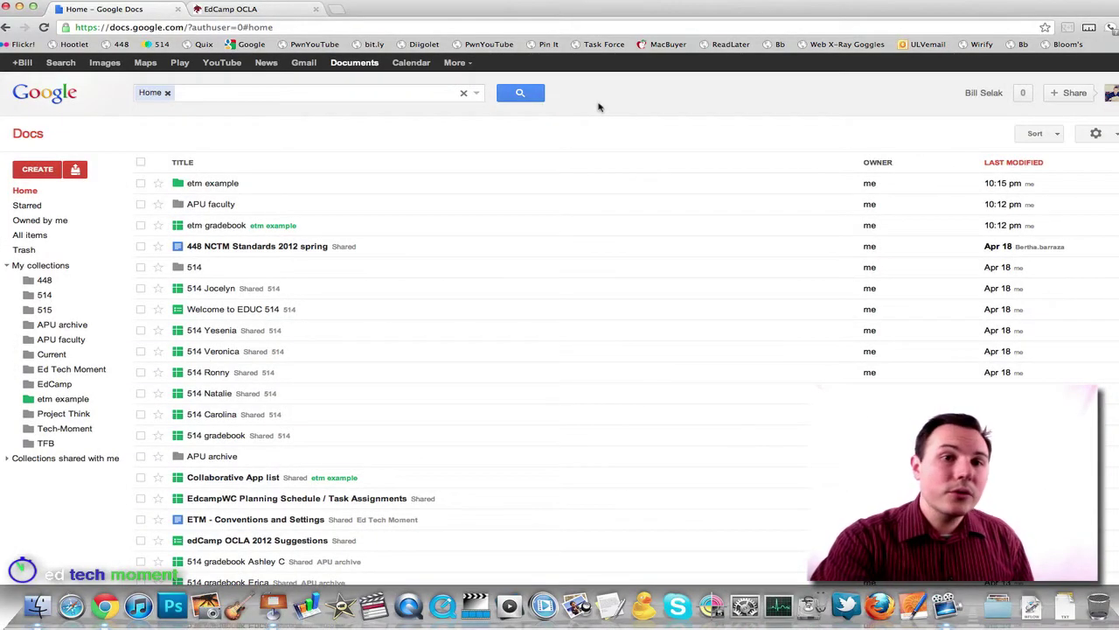
Step: Glance at the document search filters, then open the etm example collection
left_click(476, 93)
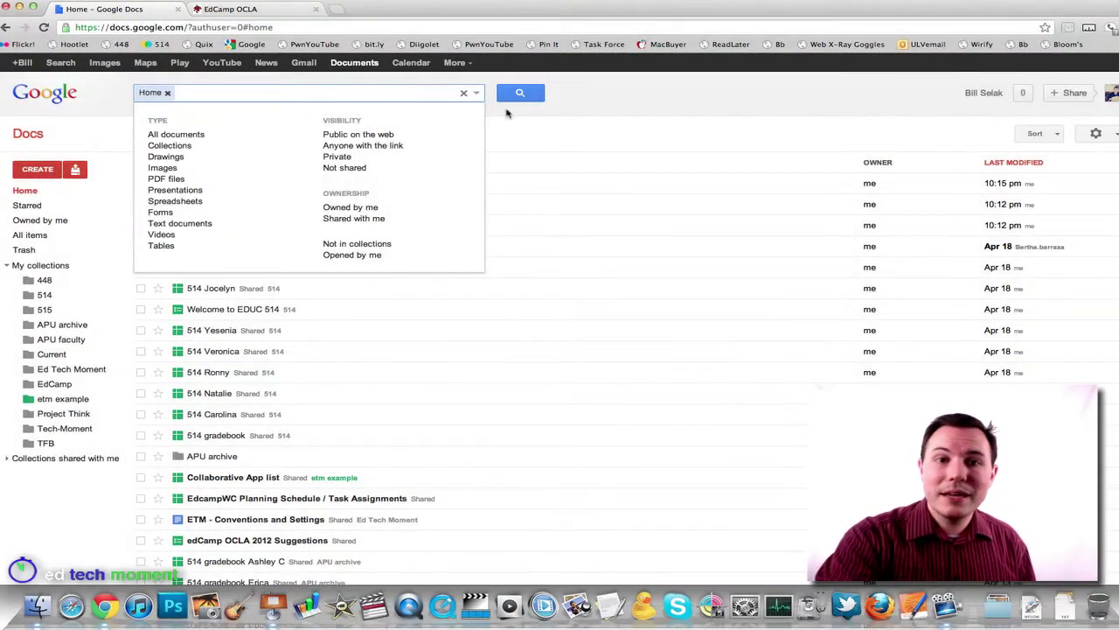
left_click(504, 119)
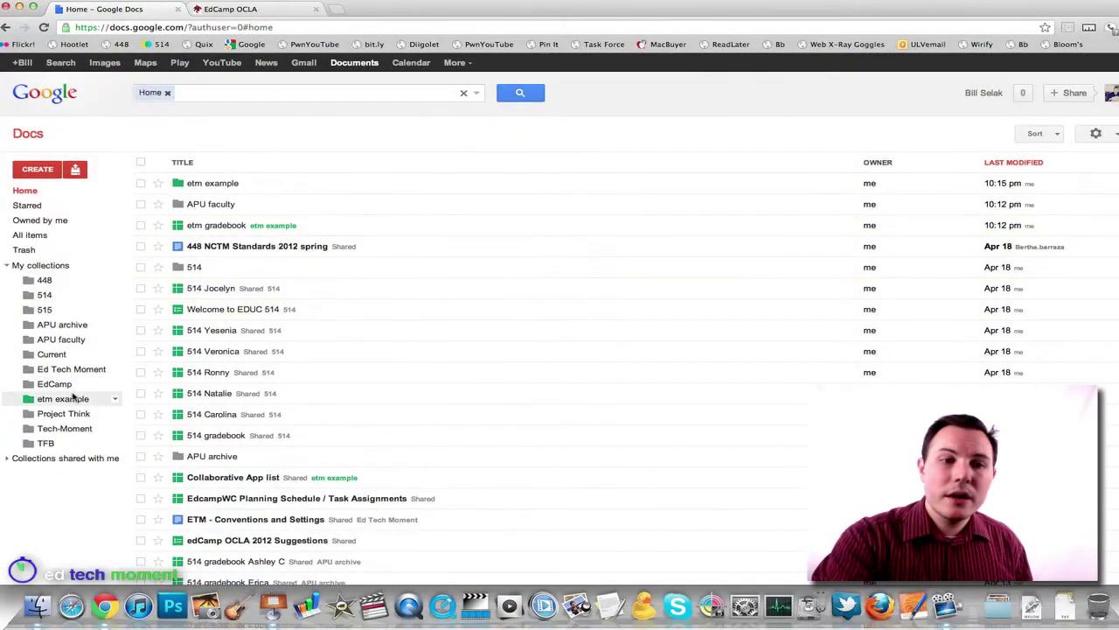
left_click(73, 399)
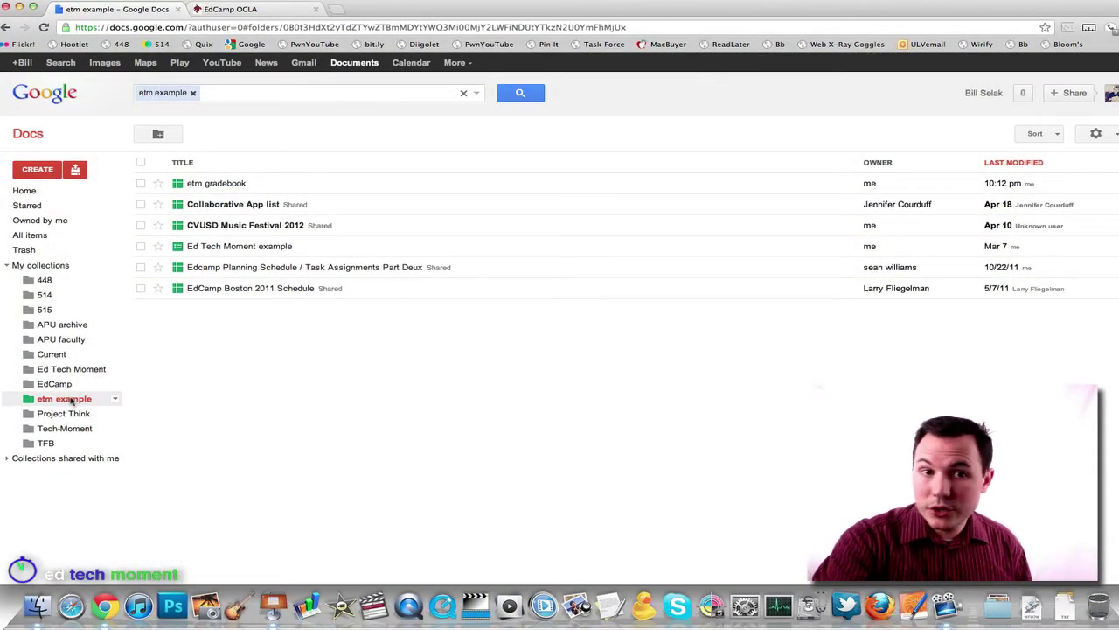
Step: Open the Collaborative App list spreadsheet and look over its Insert menu without adding anything
left_click(240, 205)
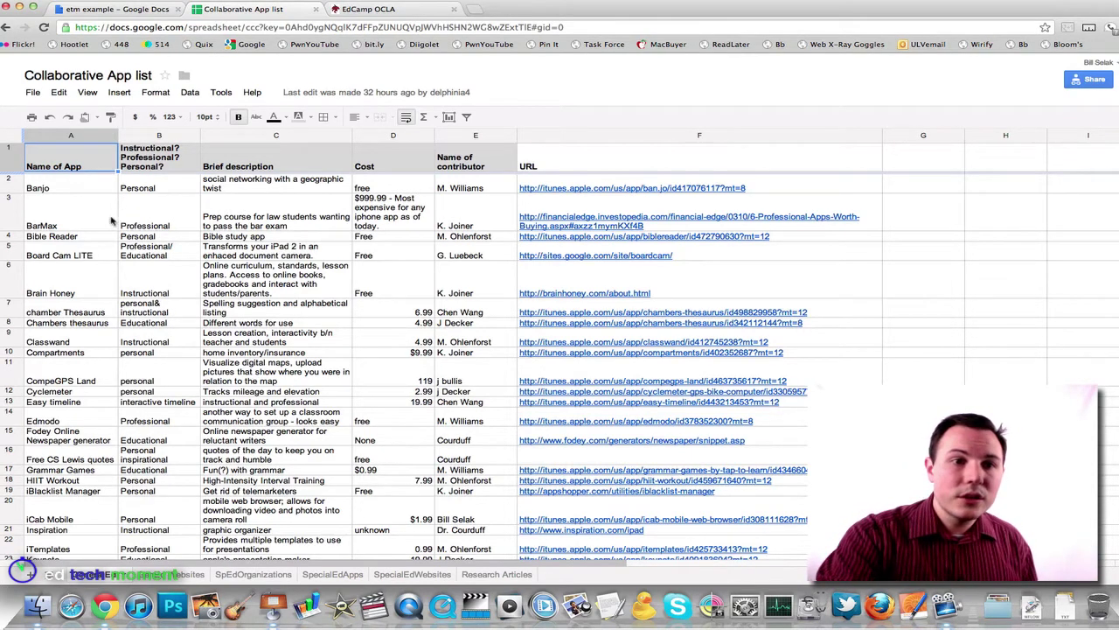
left_click(118, 92)
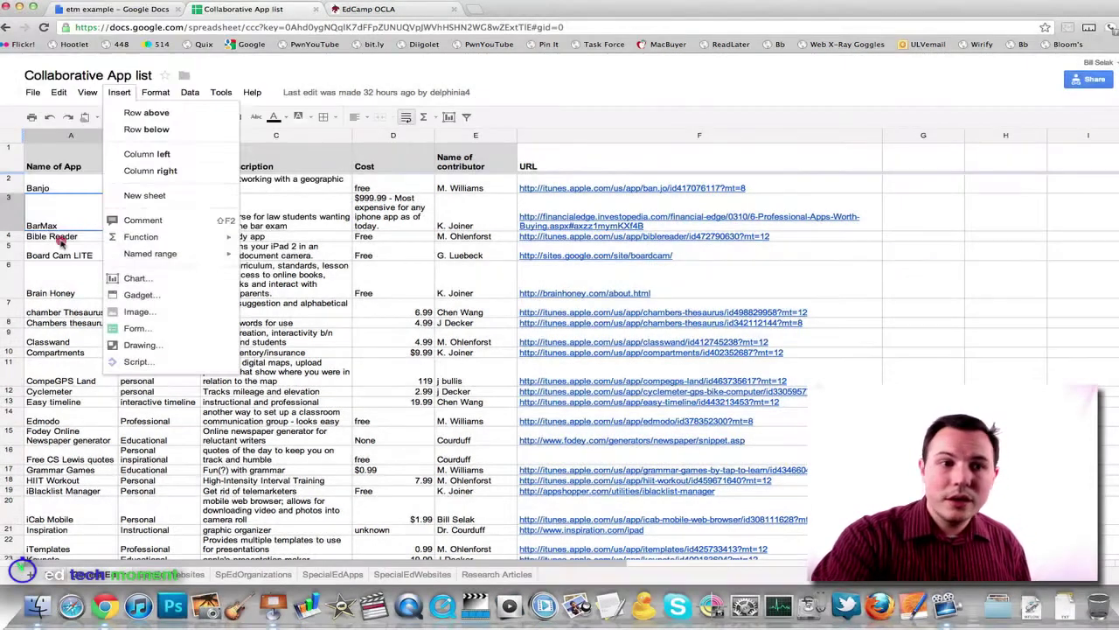
left_click(60, 238)
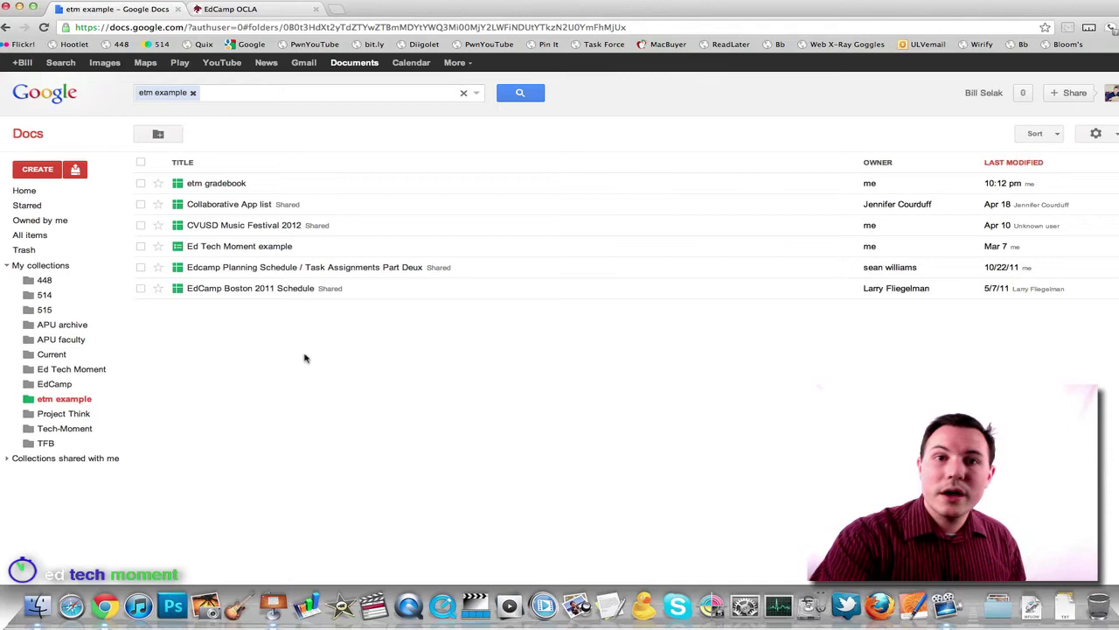
Step: Open the CVUSD Music Festival 2012 roster, scroll to its bottom, then close it
left_click(262, 235)
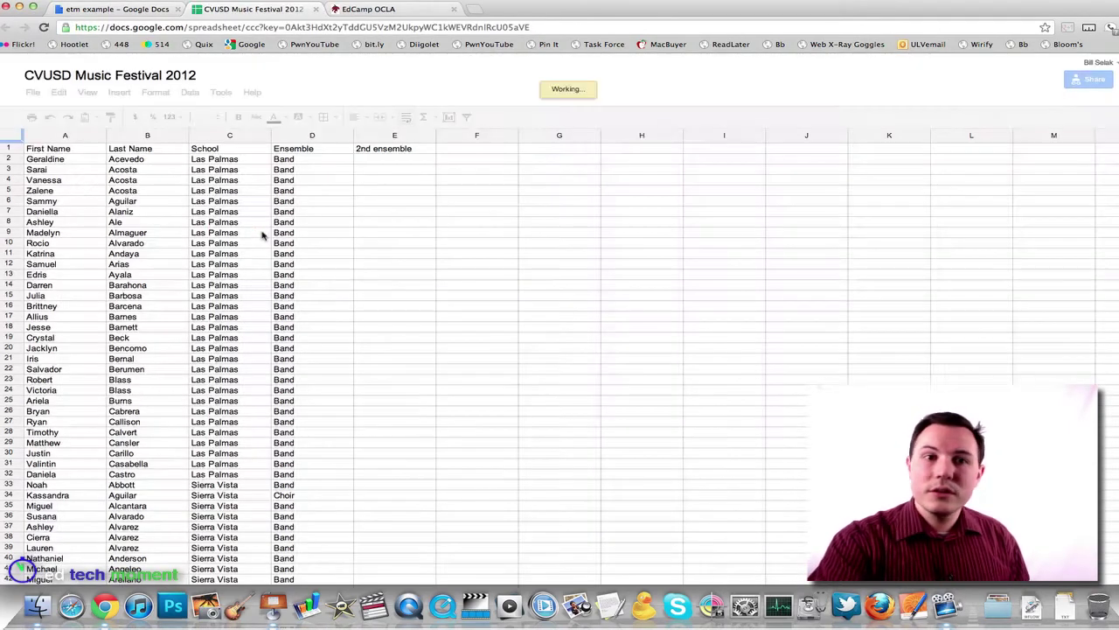
scroll(263, 236, "down", 9)
scroll(262, 235, "down", 15)
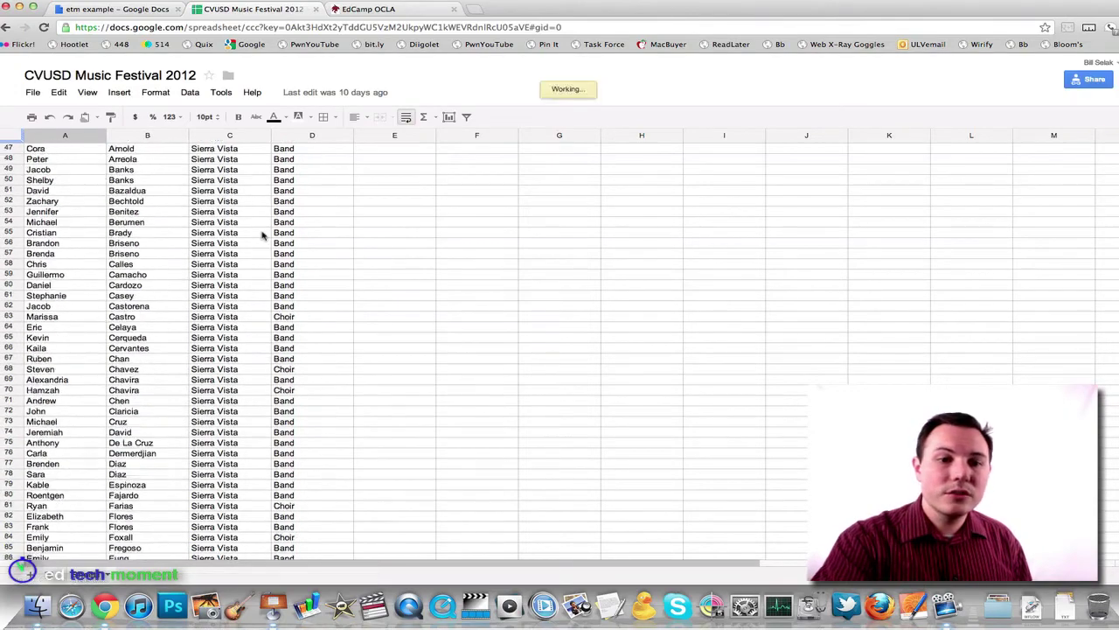
scroll(263, 235, "down", 20)
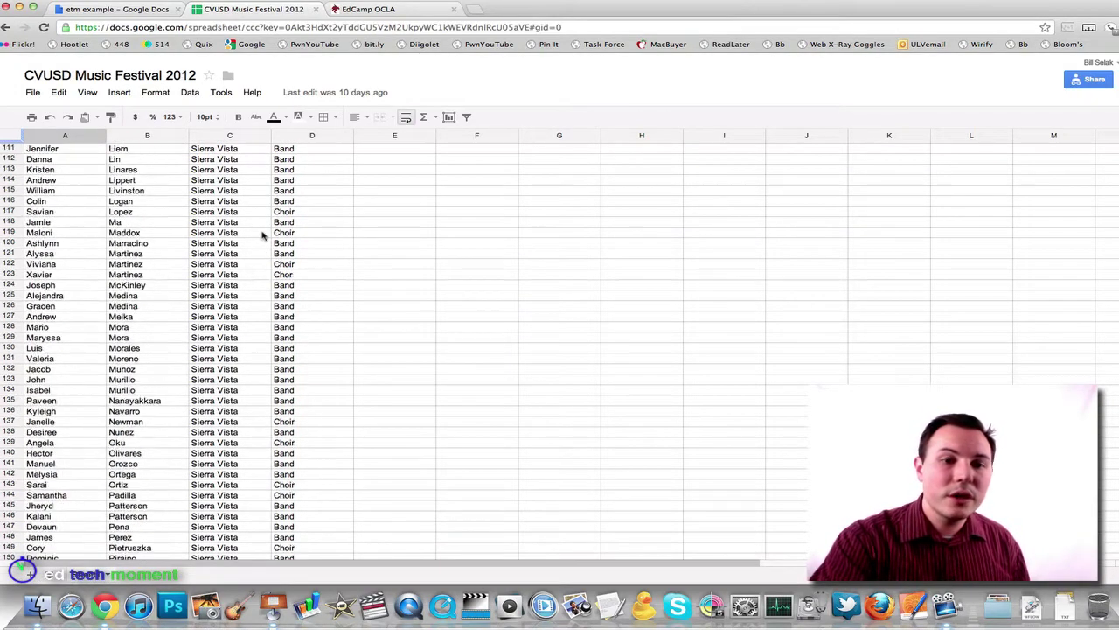
scroll(262, 235, "down", 20)
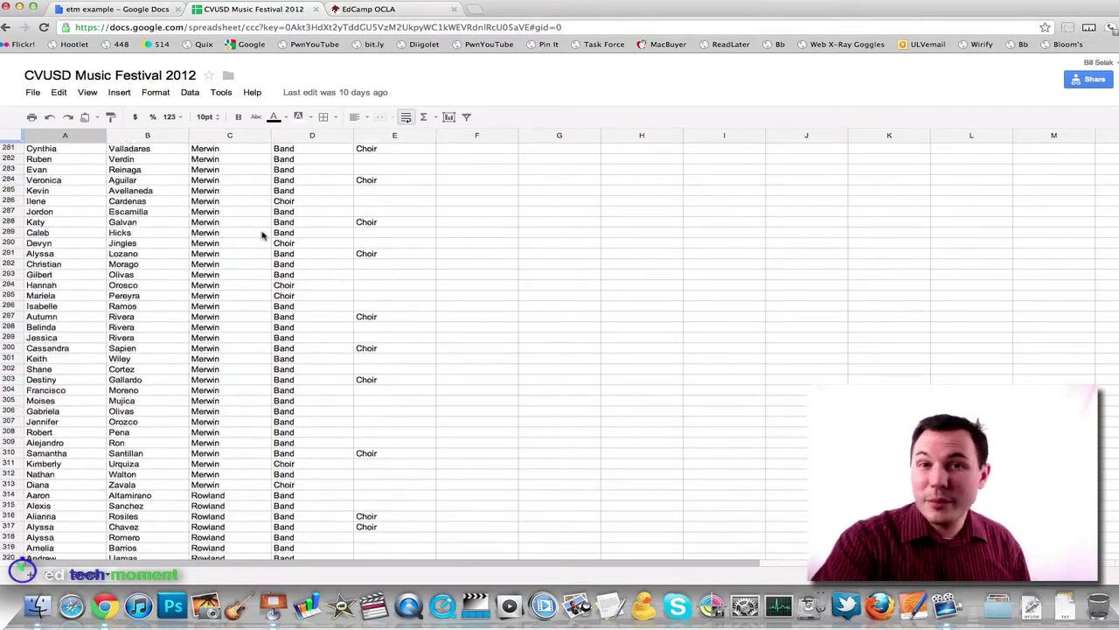
scroll(262, 235, "down", 10)
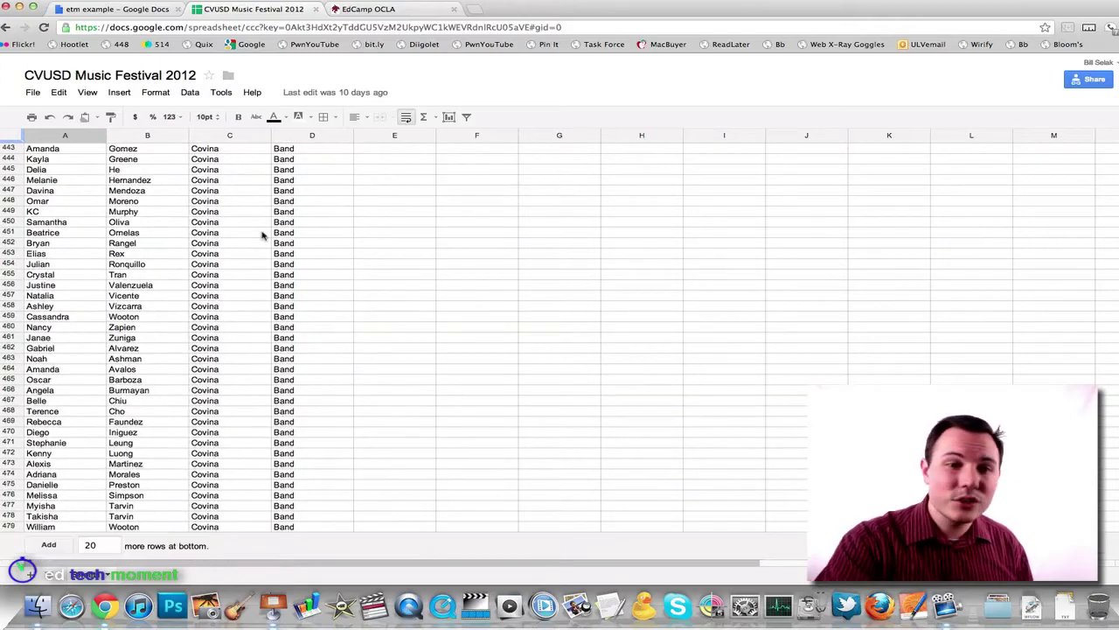
left_click(316, 10)
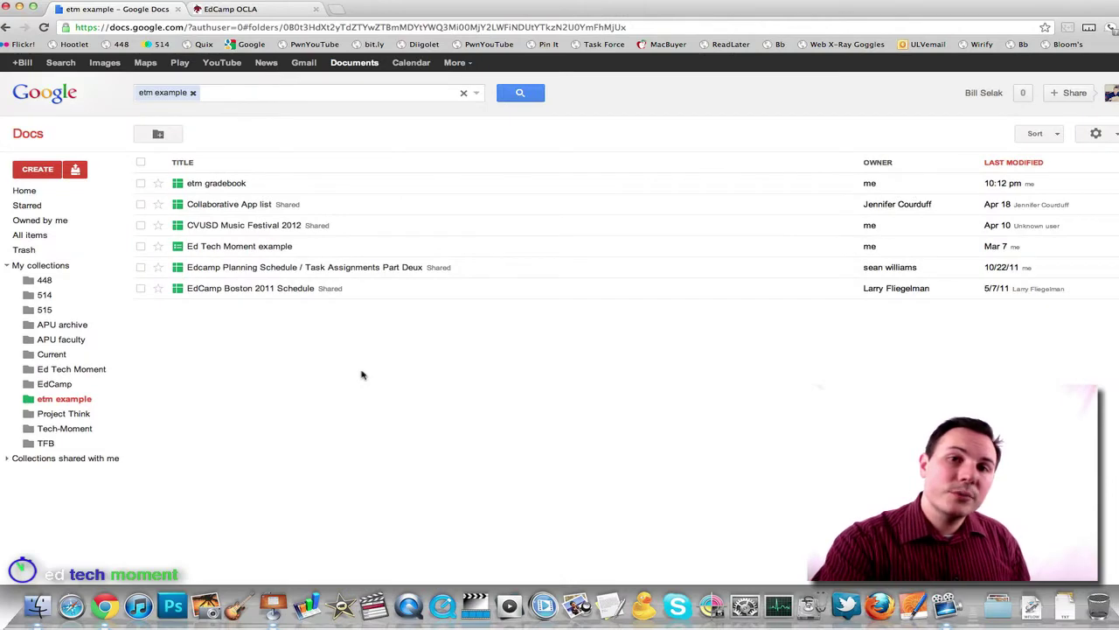
left_click(316, 267)
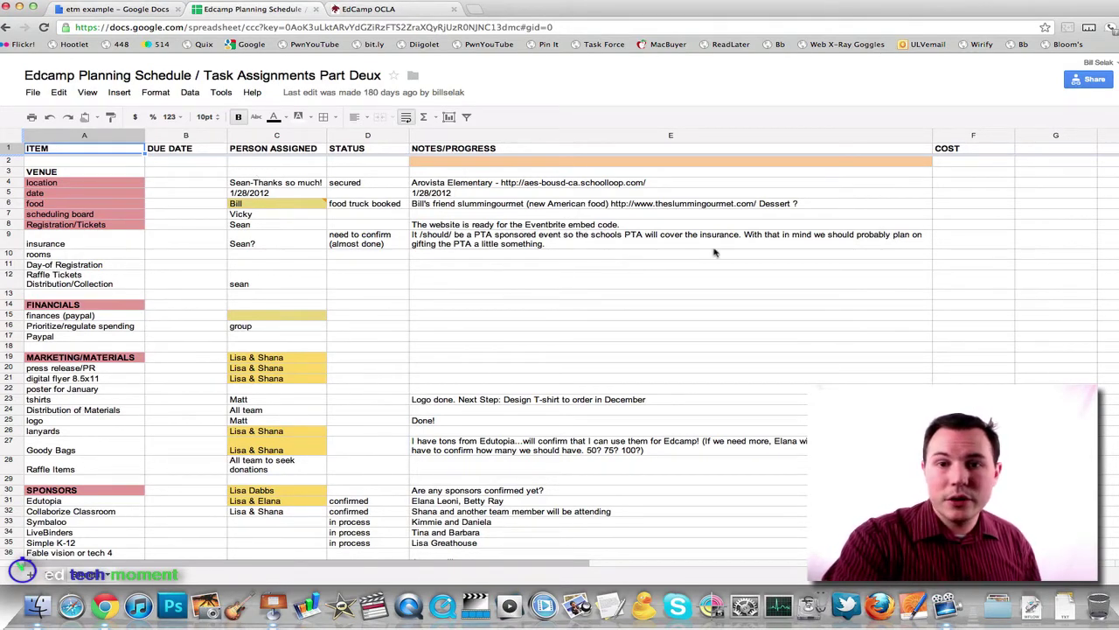
left_click(750, 241)
right_click(750, 242)
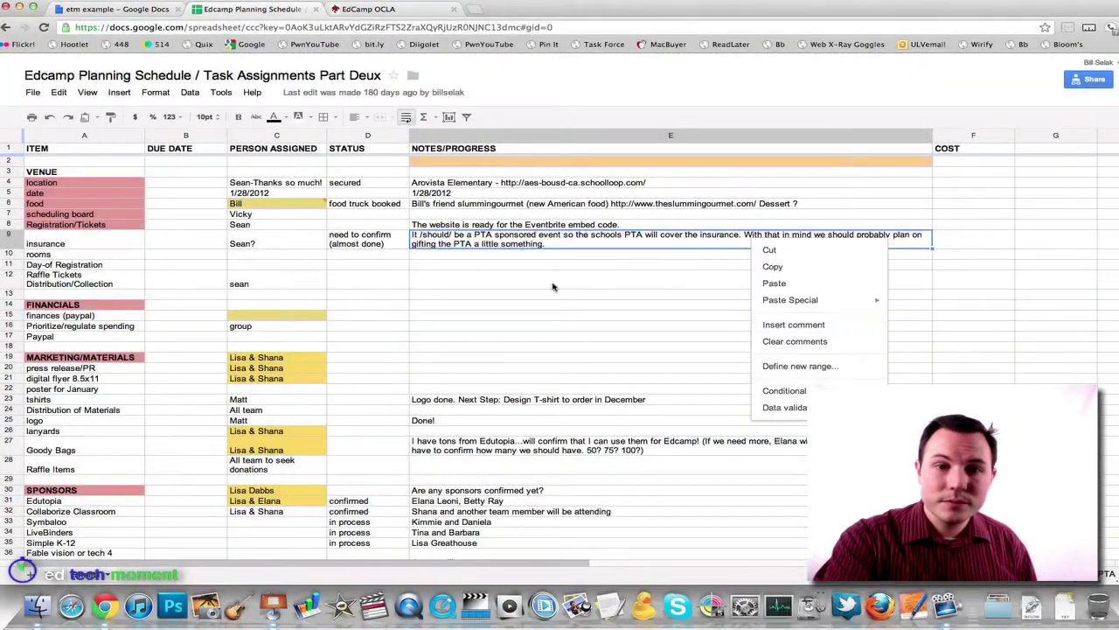
left_click(551, 281)
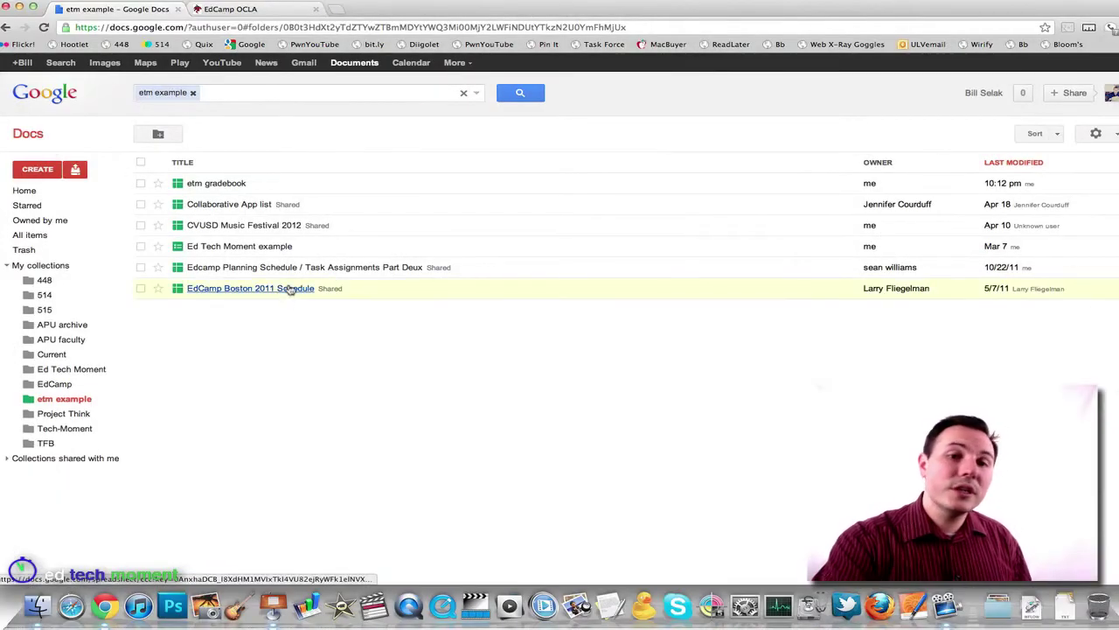
Step: View the EdCamp Boston 2011 Schedule, select the Horace Mann heading in B3, then close it
left_click(288, 289)
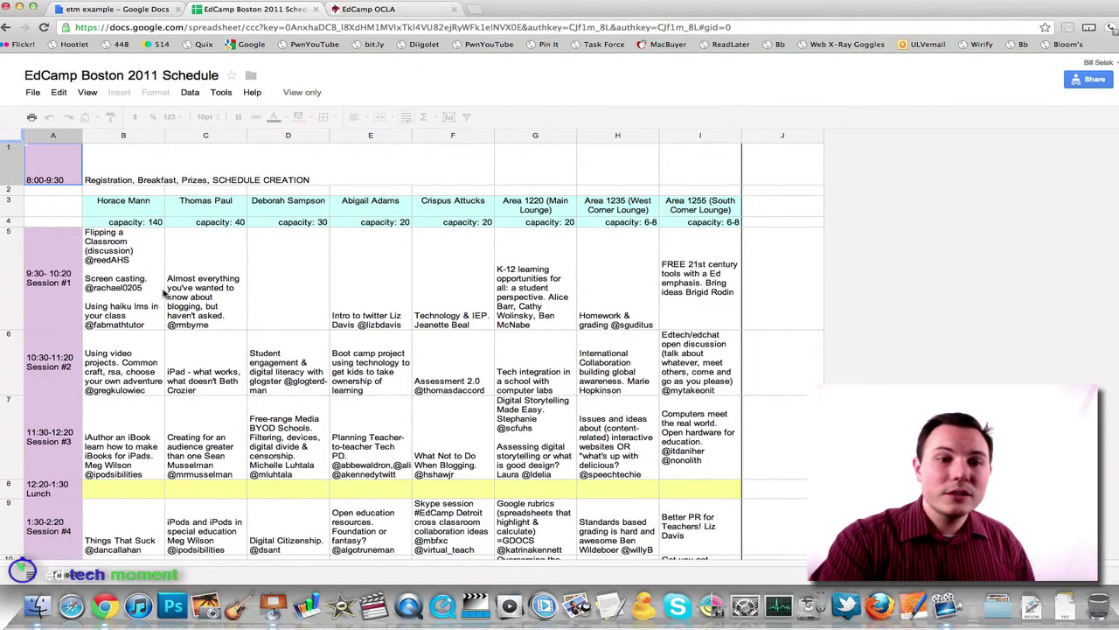
scroll(162, 294, "down", 5)
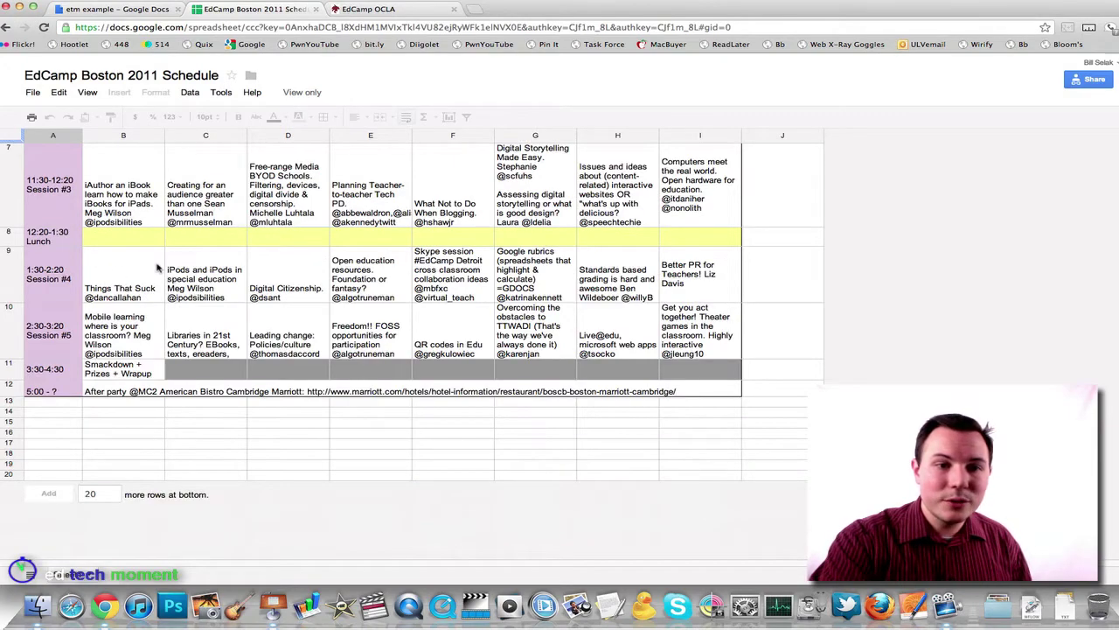
scroll(156, 265, "up", 5)
left_click(126, 206)
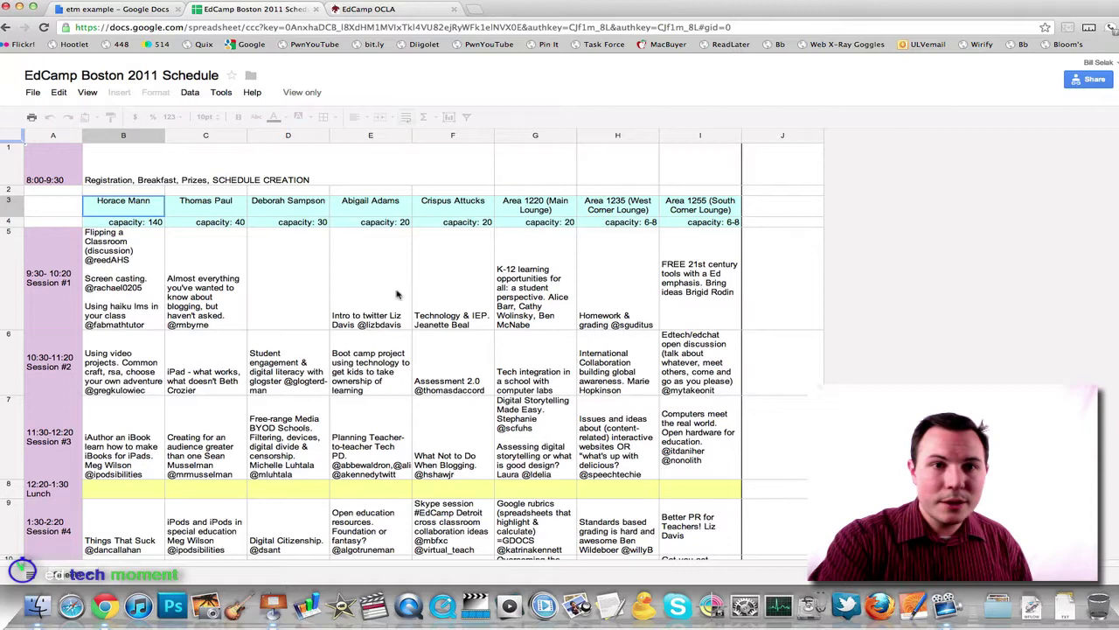
left_click(314, 9)
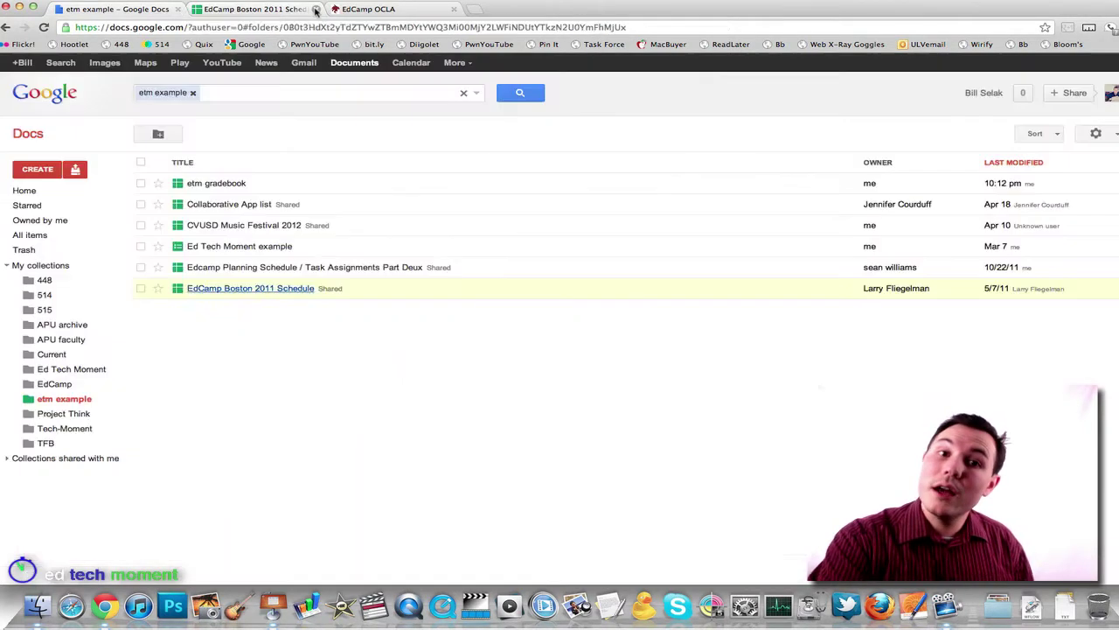
Step: Switch to the EdCamp OCLA 2012 Session Board page and scroll up and down through it
left_click(289, 10)
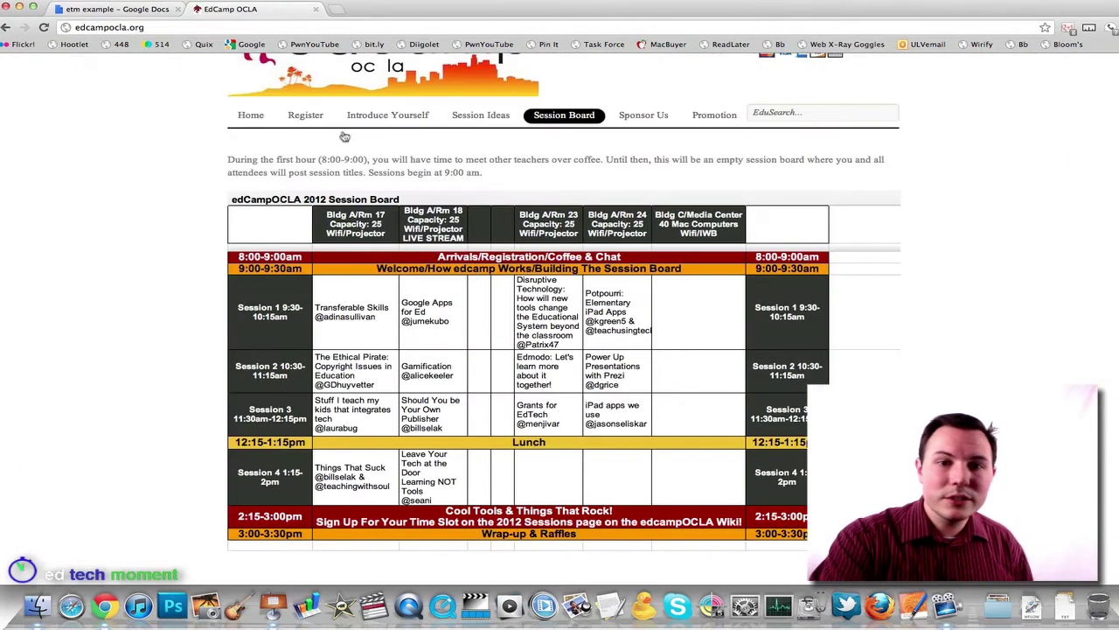
scroll(484, 306, "up", 1)
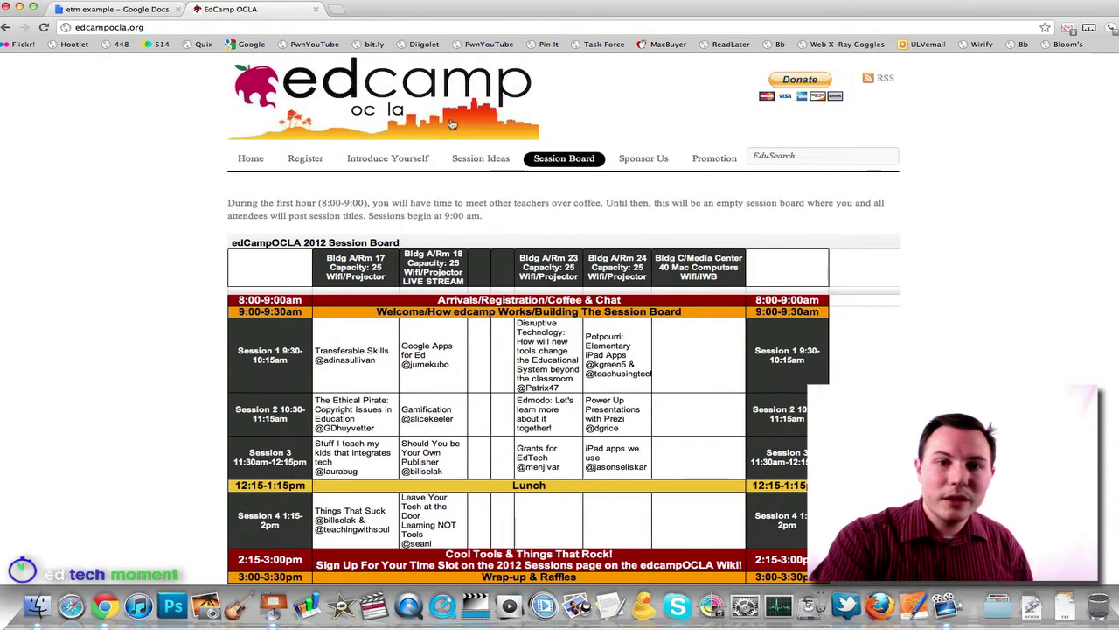
scroll(463, 320, "down", 1)
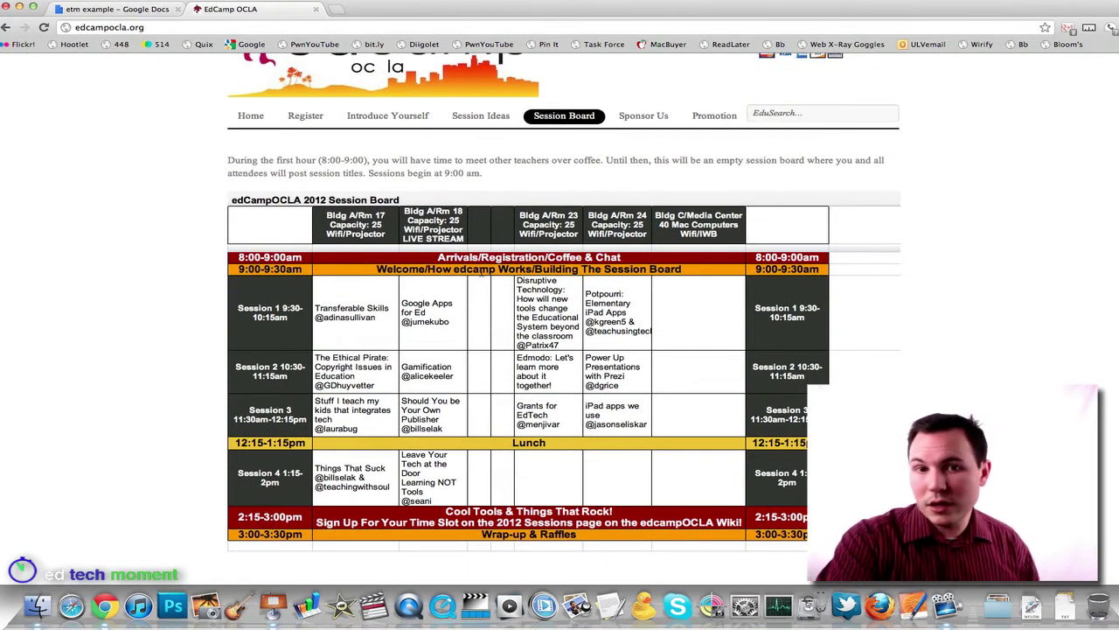
scroll(480, 273, "up", 1)
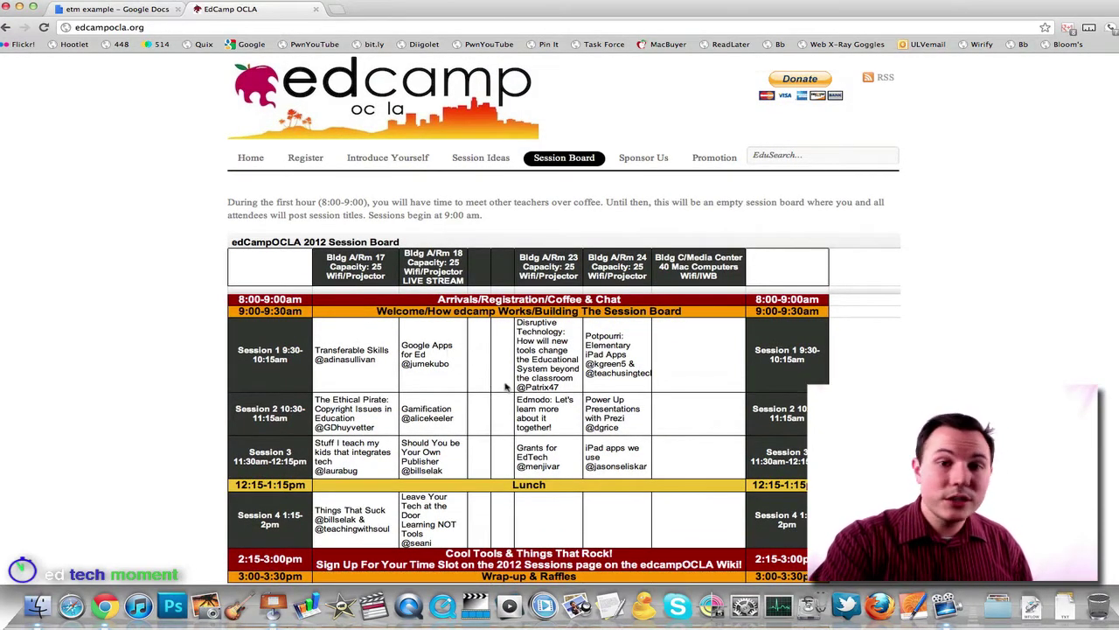
scroll(505, 387, "down", 1)
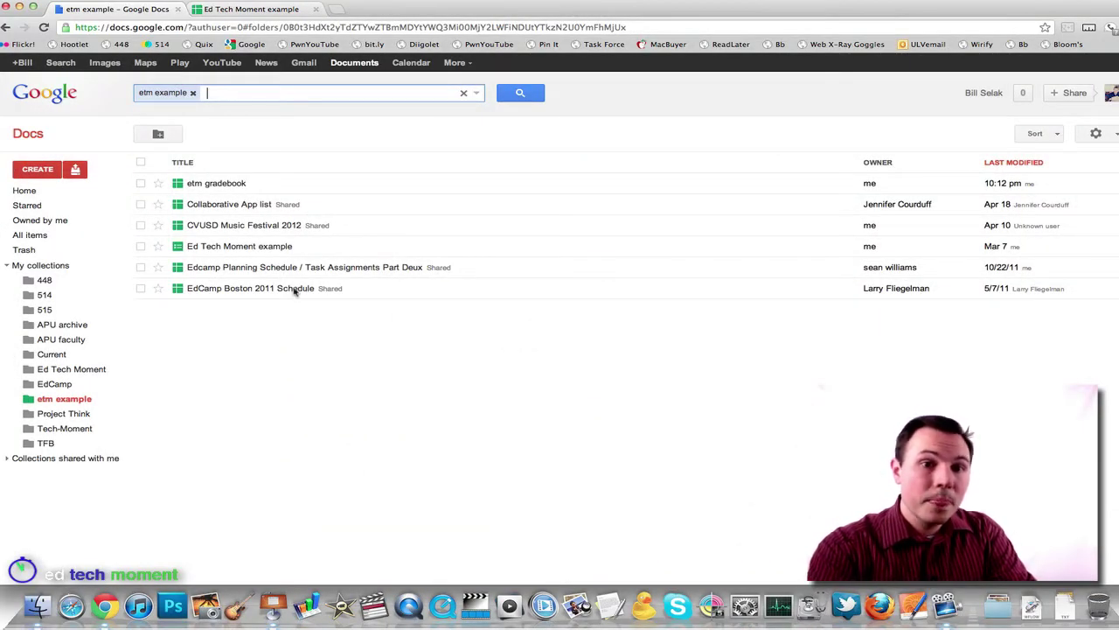
Step: Open the Ed Tech Moment example responses and select response row 2 and e-mail cell C2
left_click(266, 248)
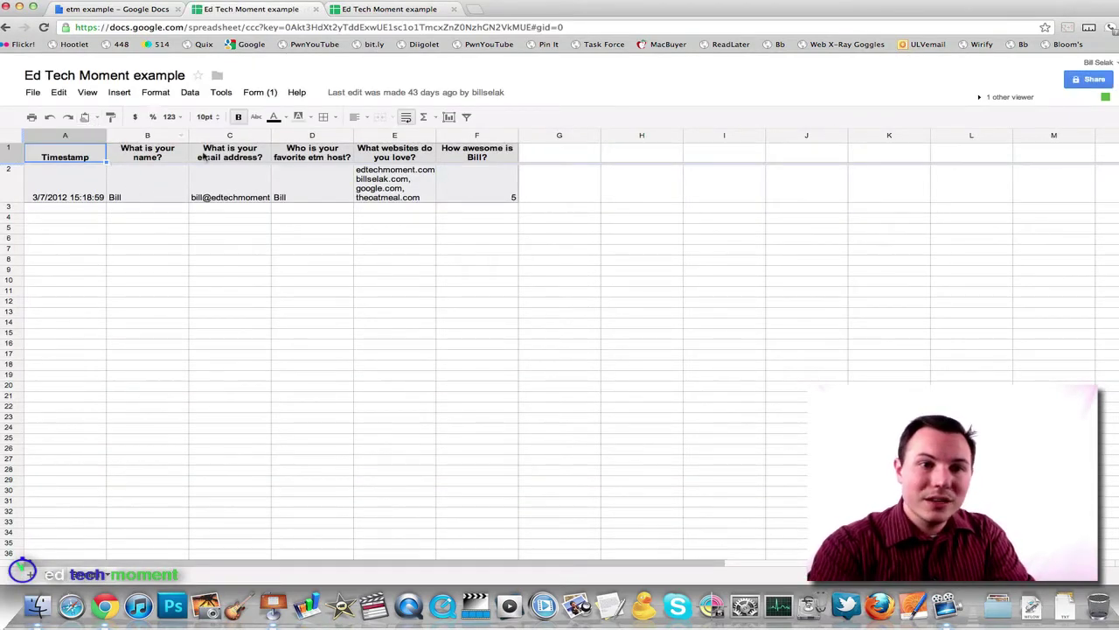
left_click(11, 183)
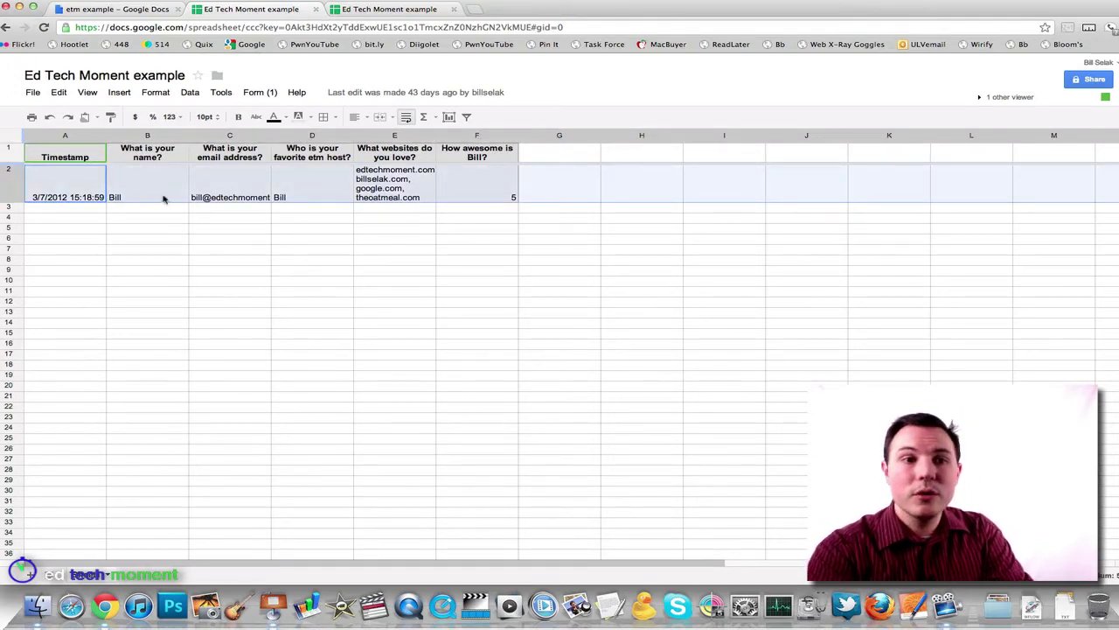
left_click(233, 193)
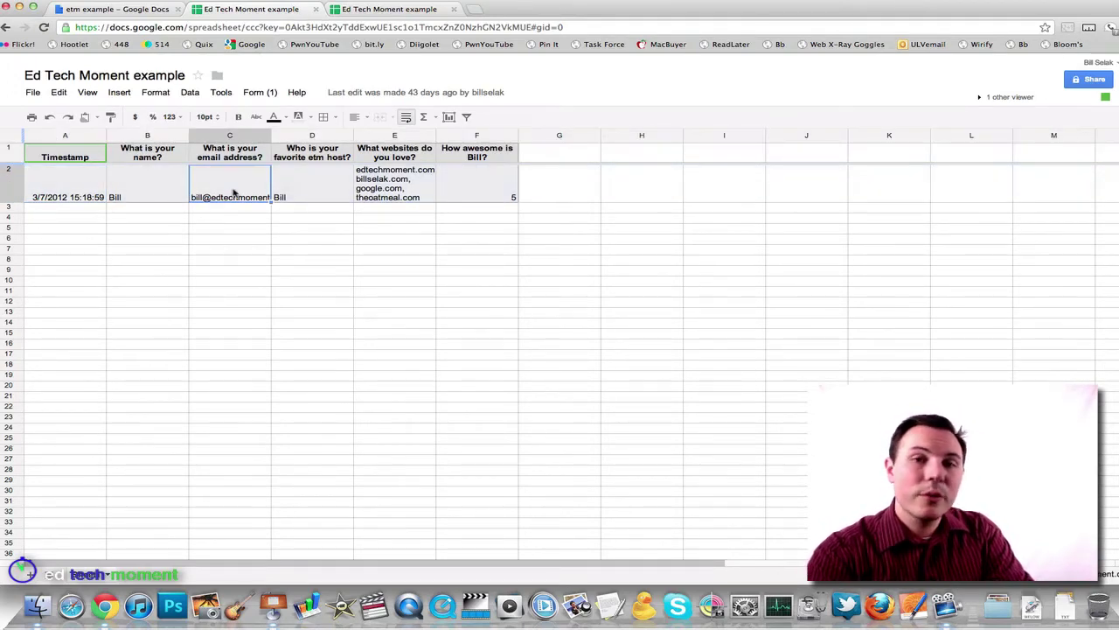